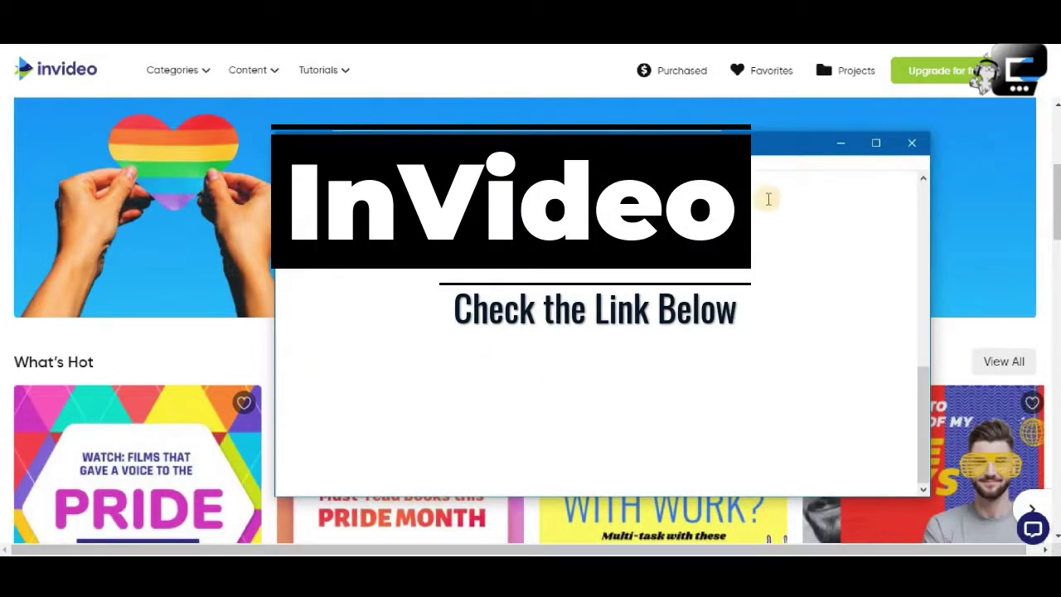
Step: Minimize the window covering the page and choose the Square (1:1) dimension for the pre-made templates
{"action": "left_click", "coordinate": [841, 151]}
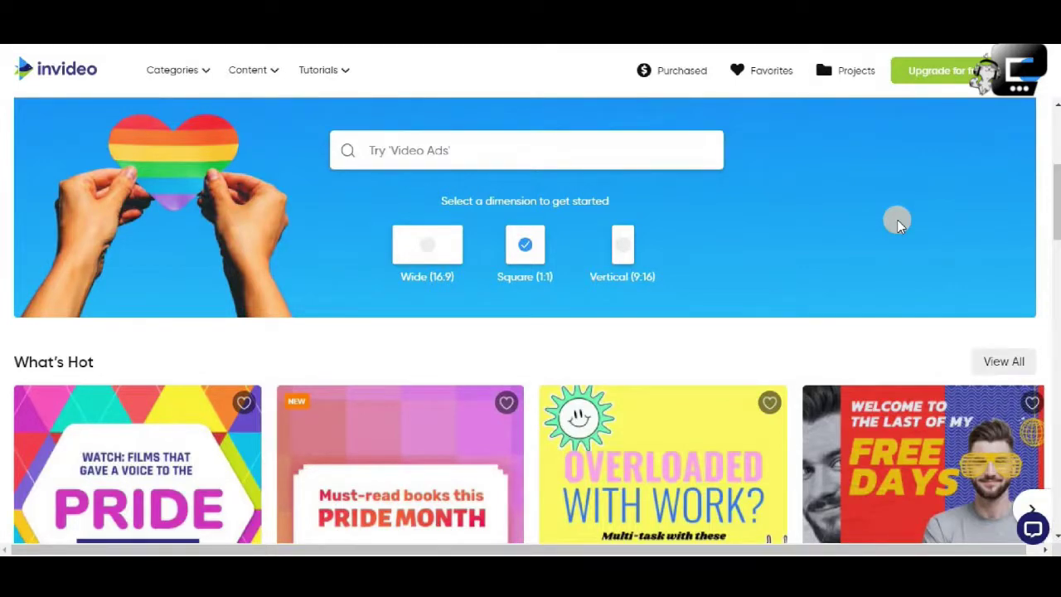
{"action": "scroll", "coordinate": [469, 206], "scroll_direction": "up", "scroll_amount": 2}
{"action": "scroll", "coordinate": [465, 205], "scroll_direction": "down", "scroll_amount": 2}
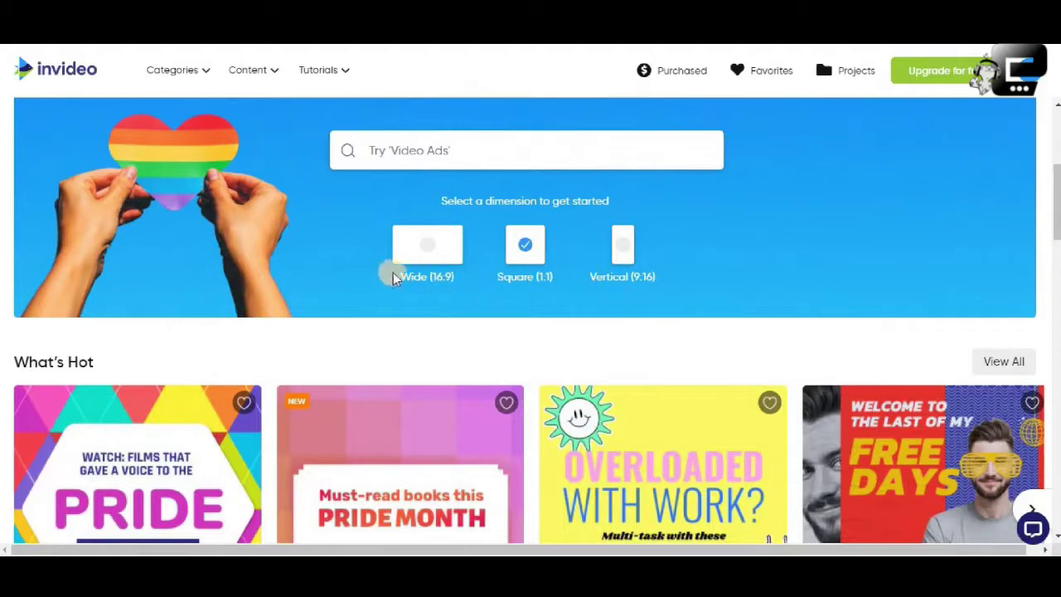
{"action": "left_click", "coordinate": [523, 247]}
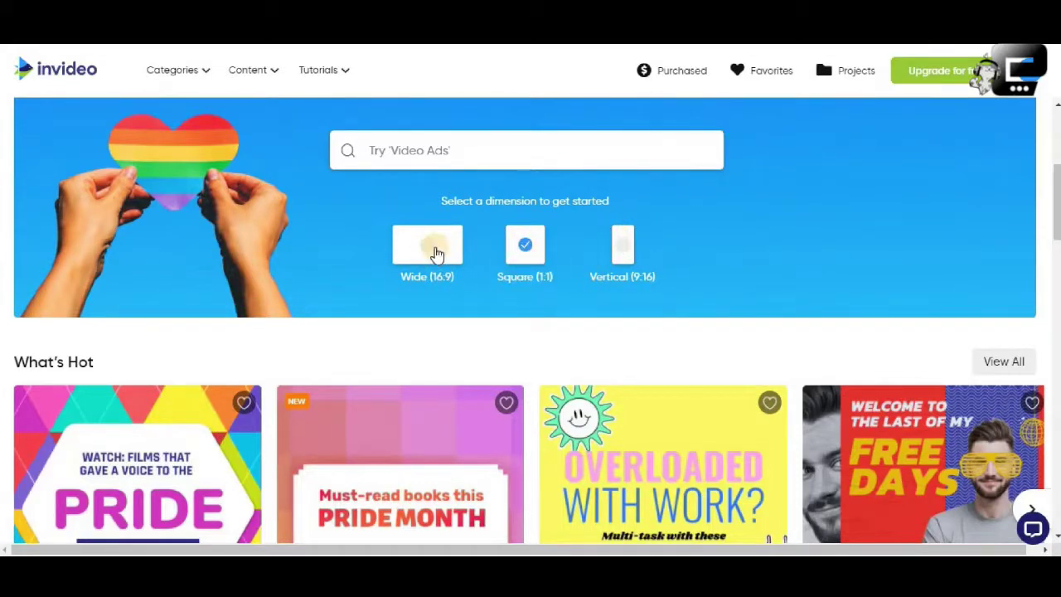
{"action": "left_click", "coordinate": [525, 256]}
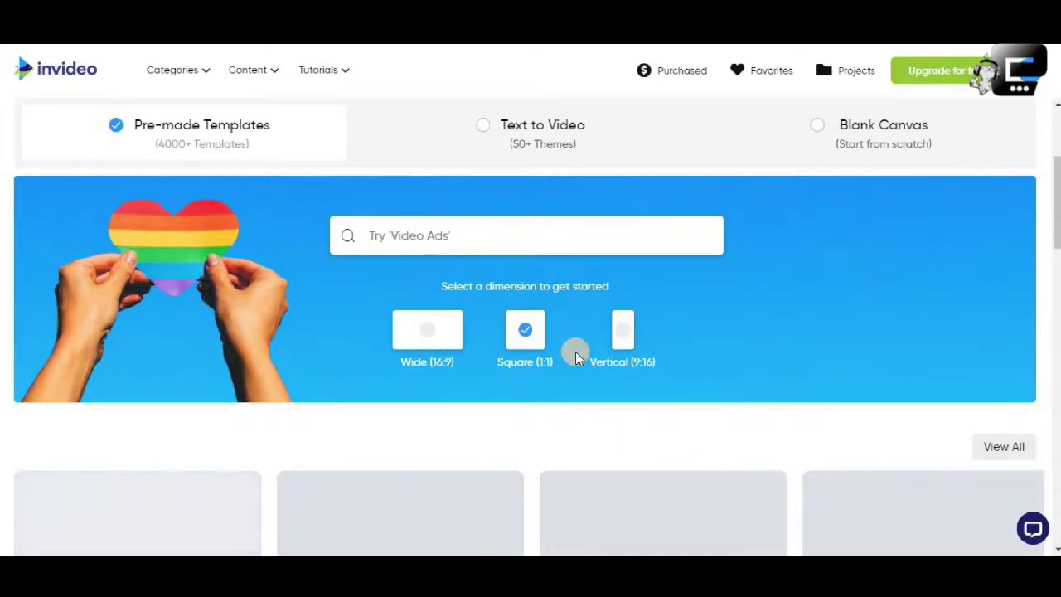
Step: Browse the square templates down to Recently Added and preview the A Home That Suits Your Personality template
{"action": "scroll", "coordinate": [578, 358], "scroll_direction": "down", "scroll_amount": 1}
{"action": "scroll", "coordinate": [579, 358], "scroll_direction": "down", "scroll_amount": 1}
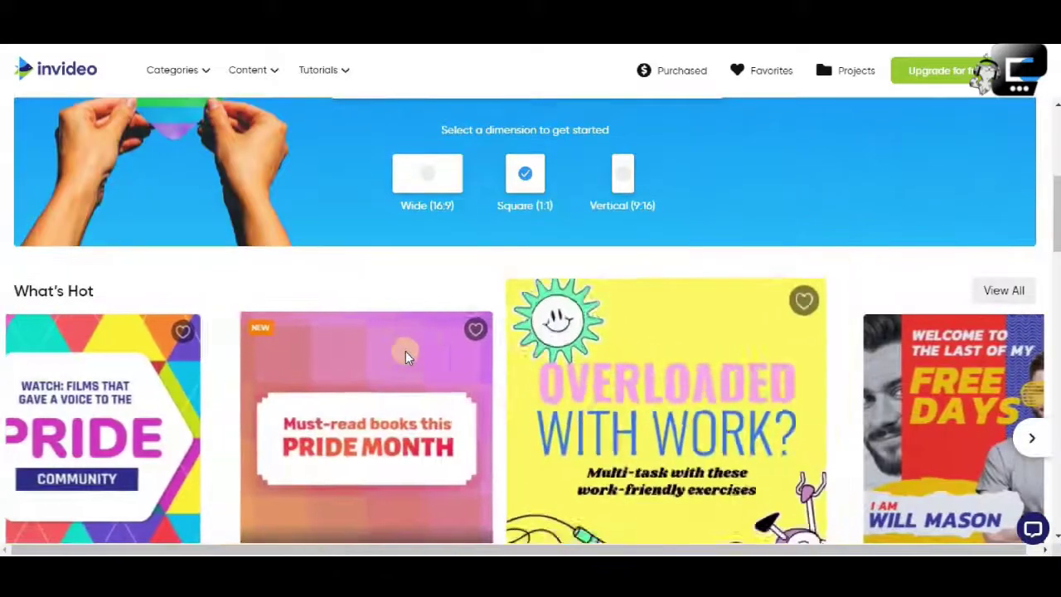
{"action": "mouse_move", "coordinate": [406, 350]}
{"action": "scroll", "coordinate": [406, 350], "scroll_direction": "down", "scroll_amount": 1}
{"action": "scroll", "coordinate": [586, 334], "scroll_direction": "down", "scroll_amount": 4}
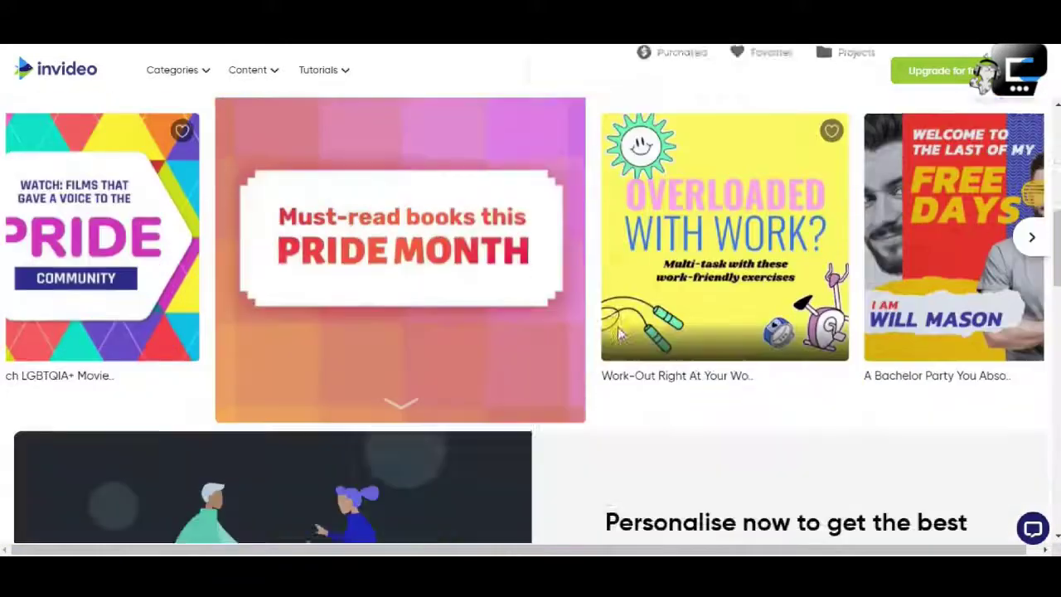
{"action": "scroll", "coordinate": [622, 330], "scroll_direction": "down", "scroll_amount": 8}
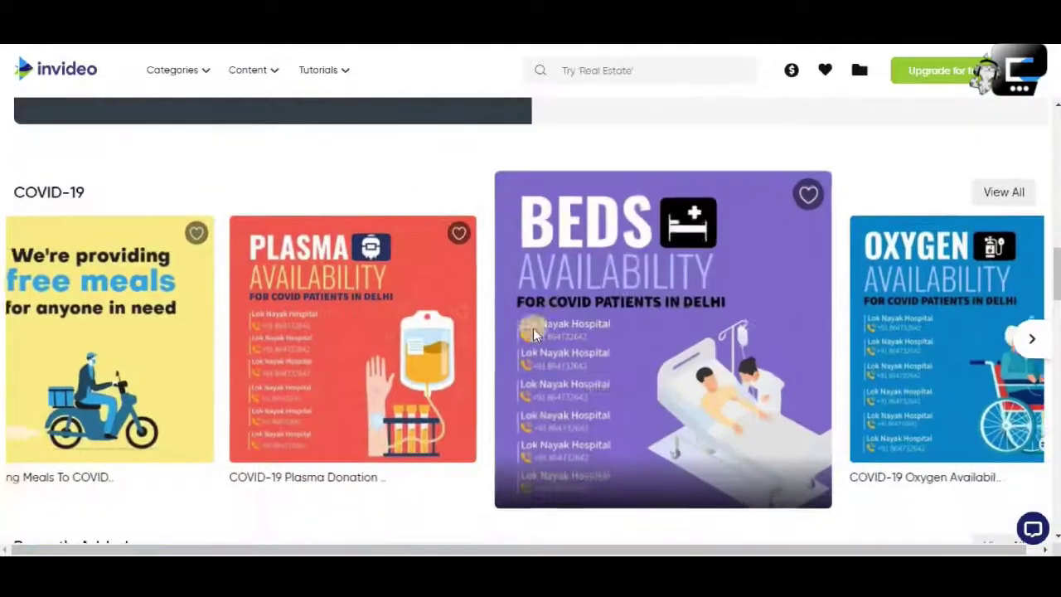
{"action": "scroll", "coordinate": [565, 292], "scroll_direction": "down", "scroll_amount": 6}
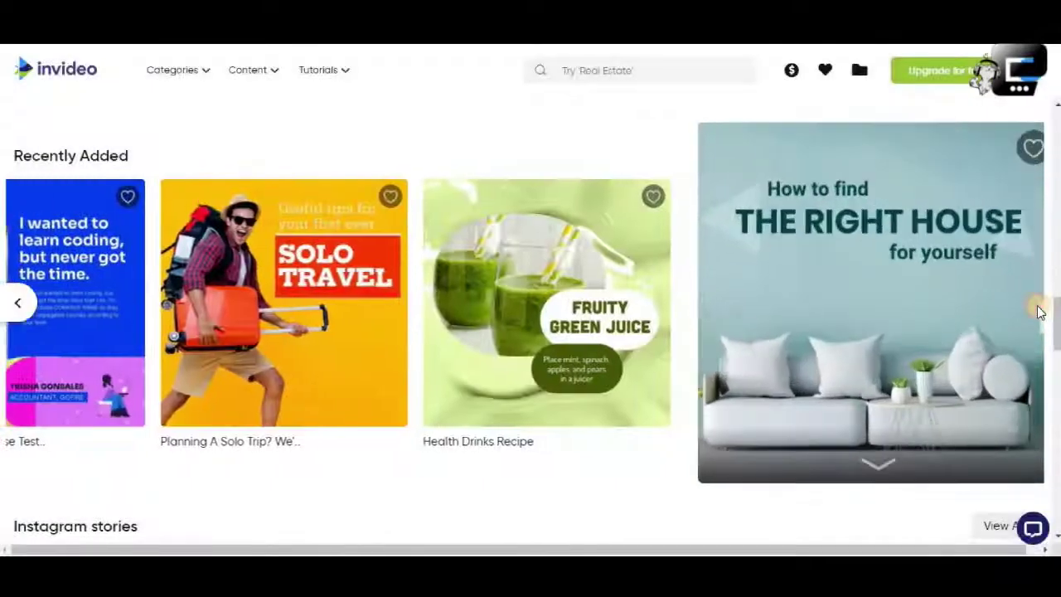
{"action": "left_click", "coordinate": [1036, 305]}
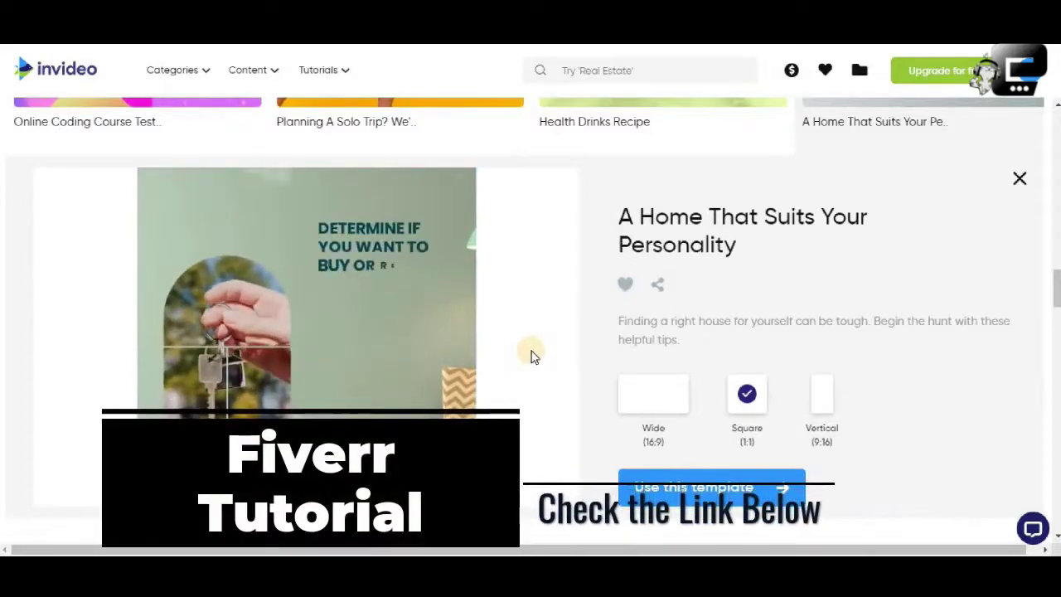
Step: Preview the Health Drinks Recipe template in Recently Added and start a square project from it
{"action": "scroll", "coordinate": [533, 356], "scroll_direction": "up", "scroll_amount": 3}
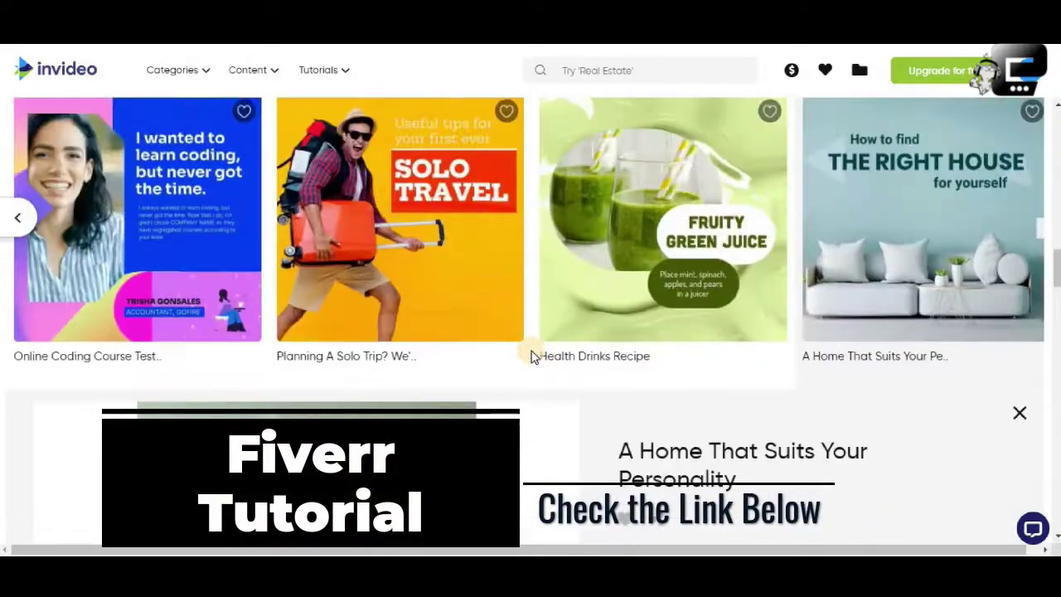
{"action": "left_click", "coordinate": [654, 254]}
{"action": "scroll", "coordinate": [519, 291], "scroll_direction": "down", "scroll_amount": 2}
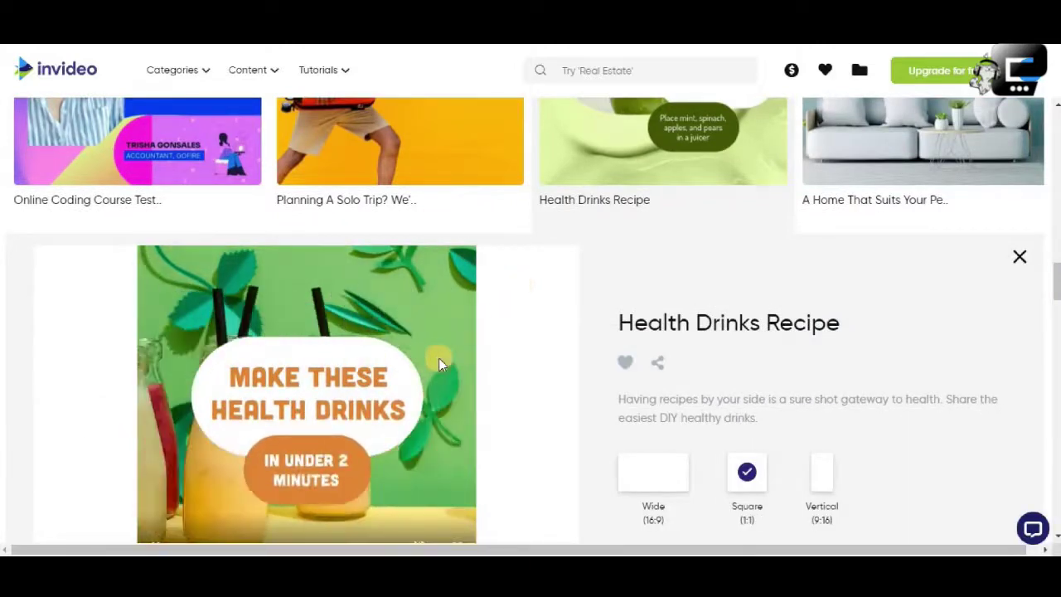
{"action": "scroll", "coordinate": [444, 356], "scroll_direction": "down", "scroll_amount": 1}
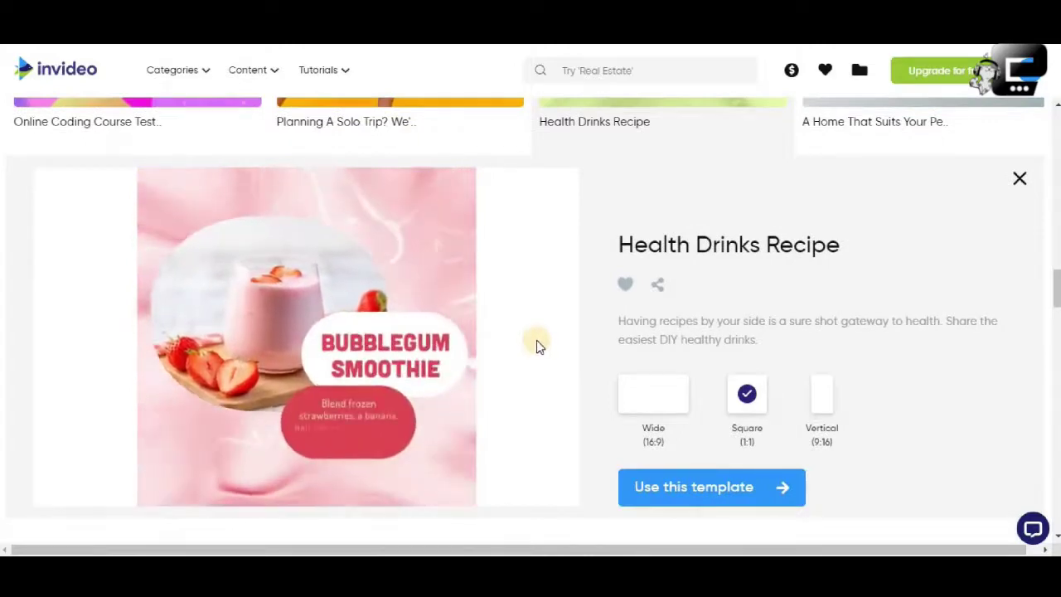
{"action": "scroll", "coordinate": [537, 340], "scroll_direction": "up", "scroll_amount": 2}
{"action": "scroll", "coordinate": [536, 340], "scroll_direction": "down", "scroll_amount": 2}
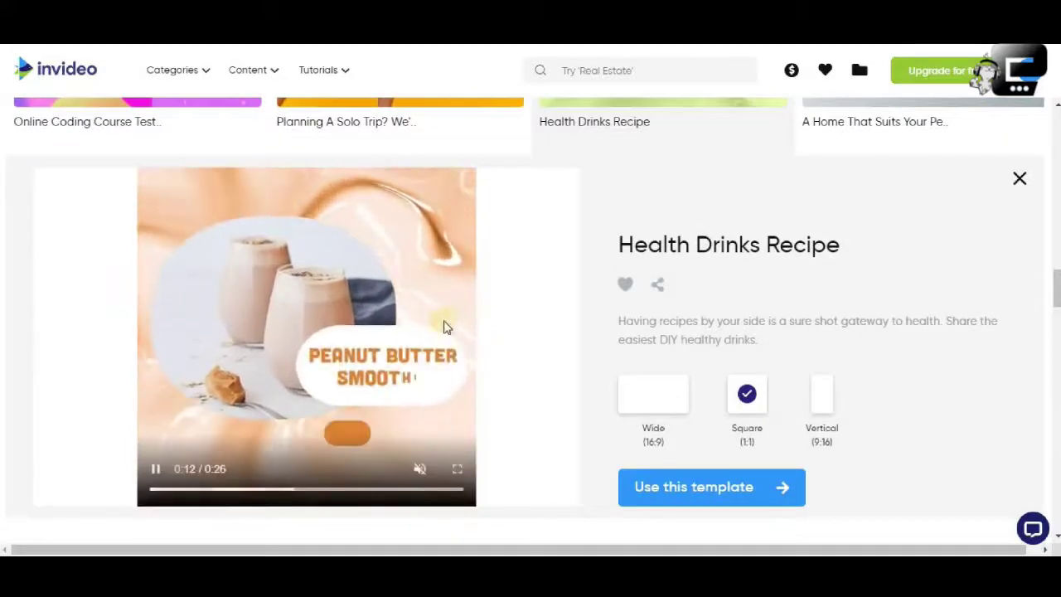
{"action": "scroll", "coordinate": [514, 334], "scroll_direction": "down", "scroll_amount": 3}
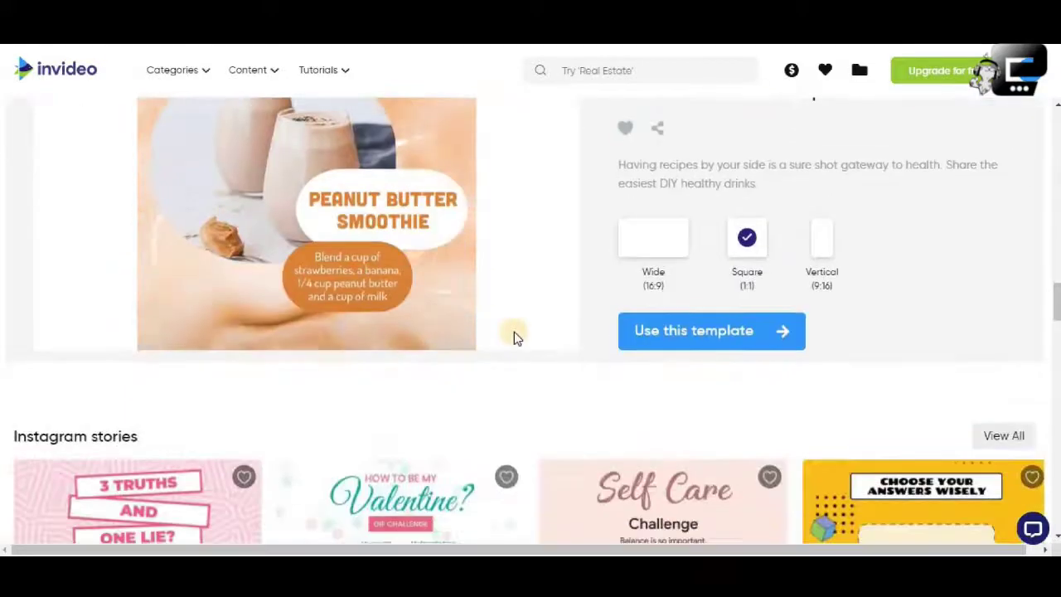
{"action": "scroll", "coordinate": [515, 334], "scroll_direction": "up", "scroll_amount": 2}
{"action": "scroll", "coordinate": [514, 336], "scroll_direction": "up", "scroll_amount": 1}
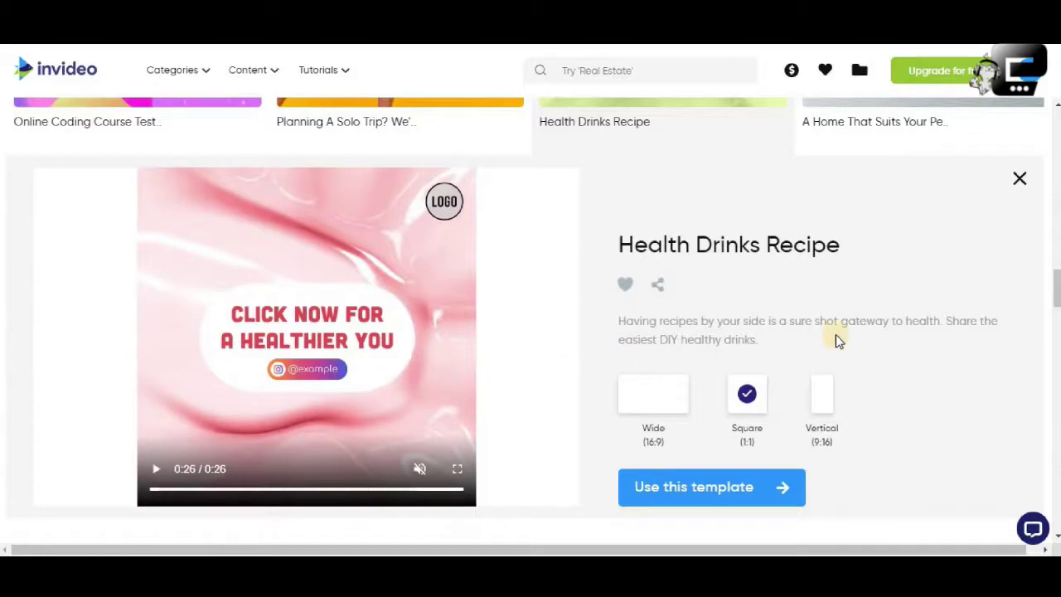
{"action": "left_click", "coordinate": [720, 485]}
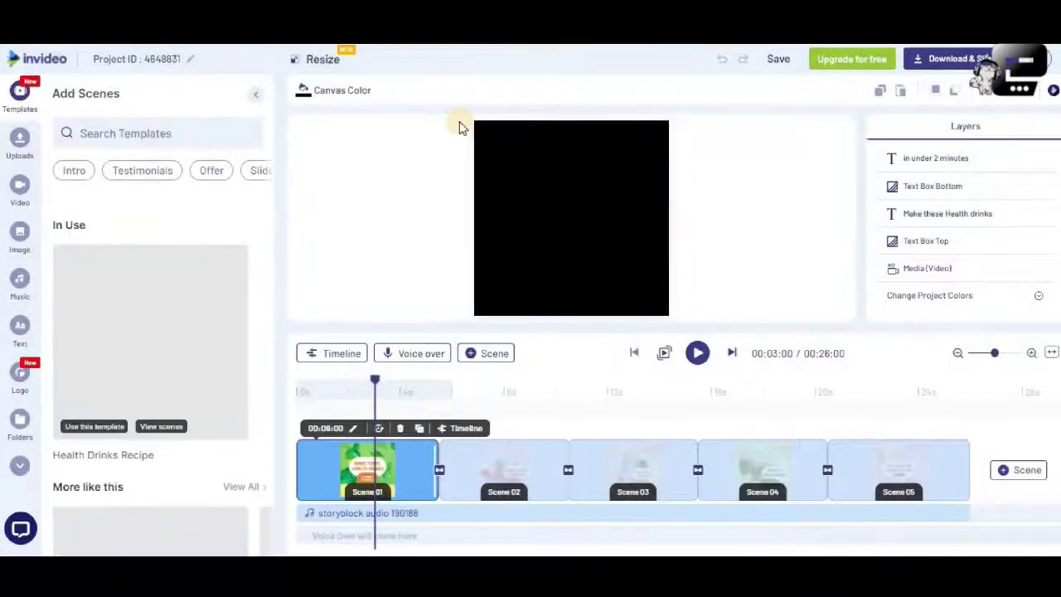
Step: Look through Scenes 02 to 05 of the Health Drinks Recipe project one after another
{"action": "left_click", "coordinate": [580, 162]}
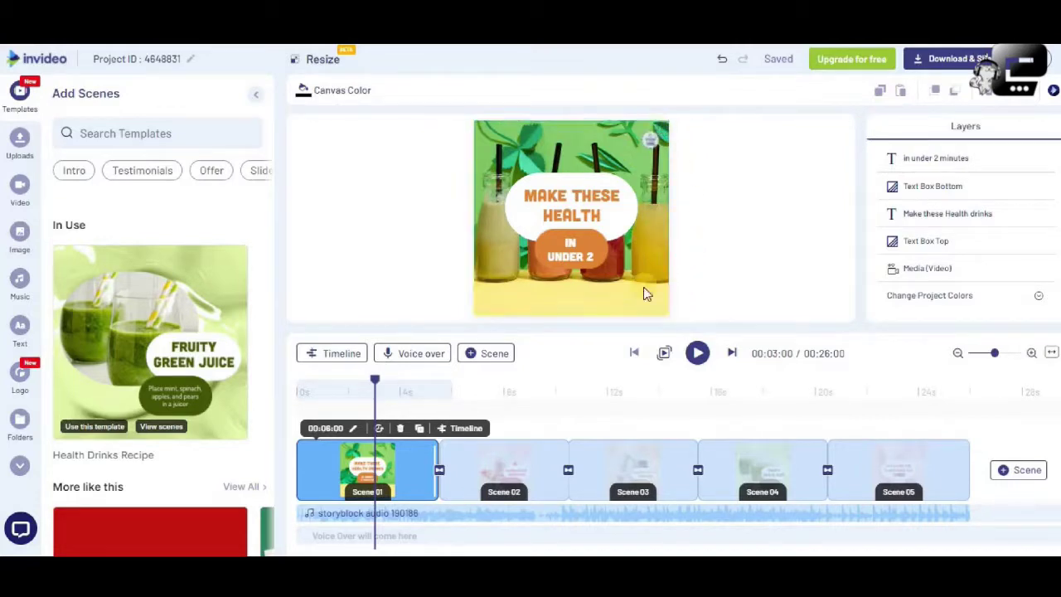
{"action": "left_click", "coordinate": [478, 469]}
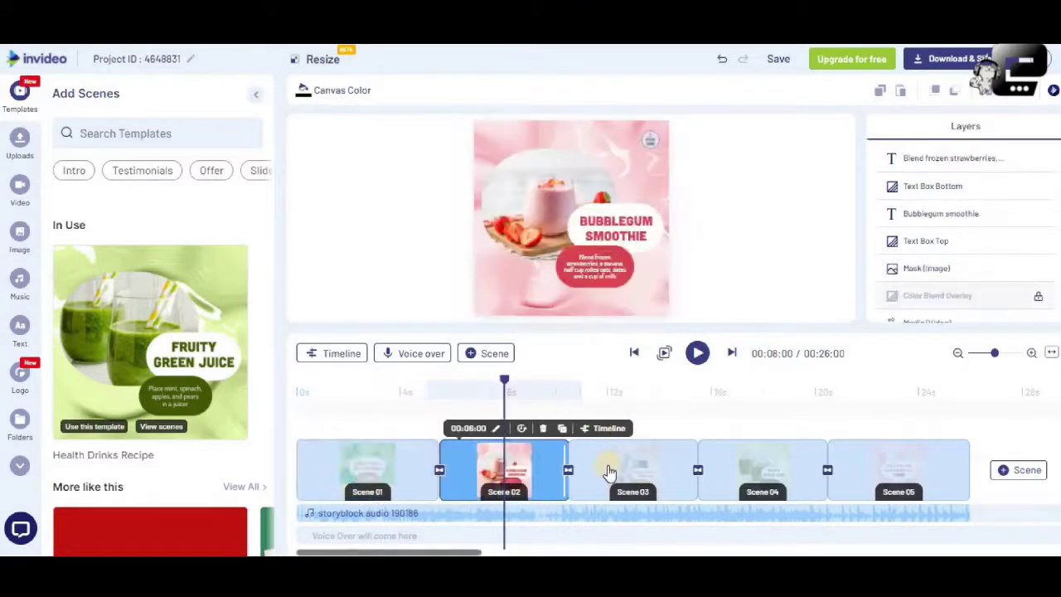
{"action": "left_click", "coordinate": [609, 470]}
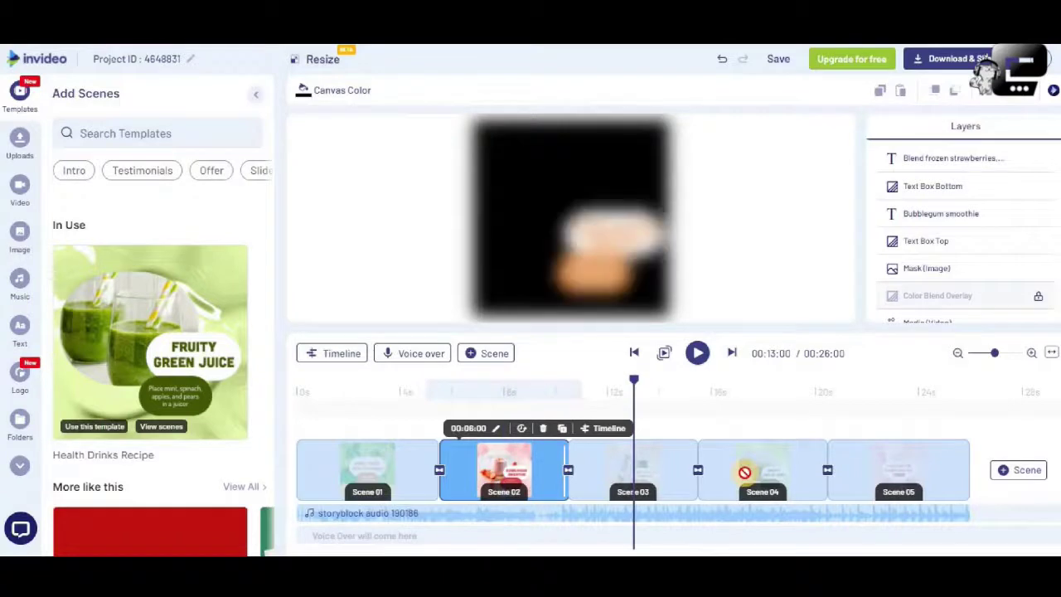
{"action": "left_click", "coordinate": [759, 473]}
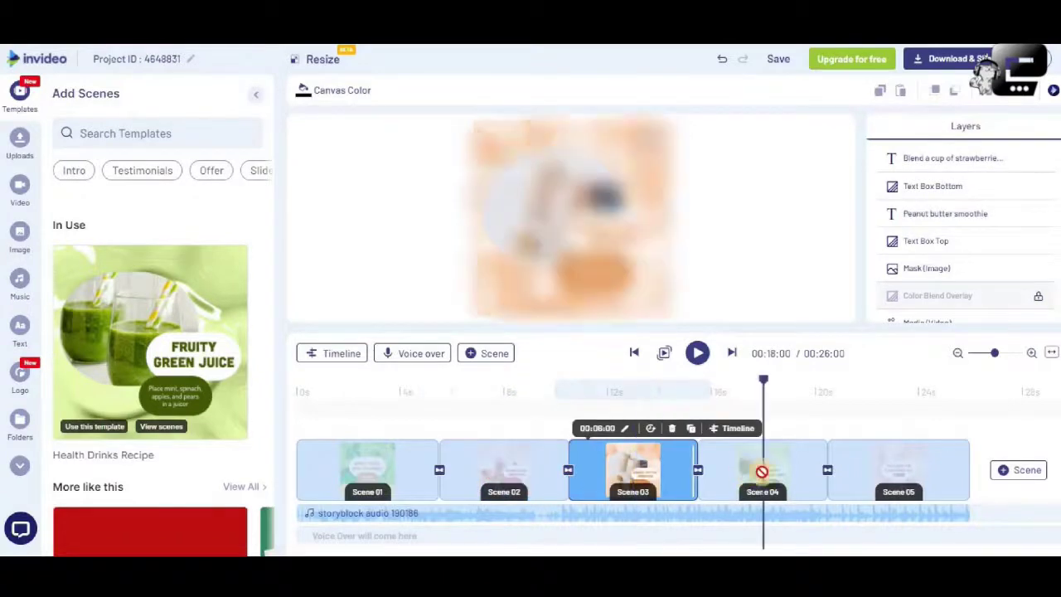
{"action": "left_click", "coordinate": [893, 466]}
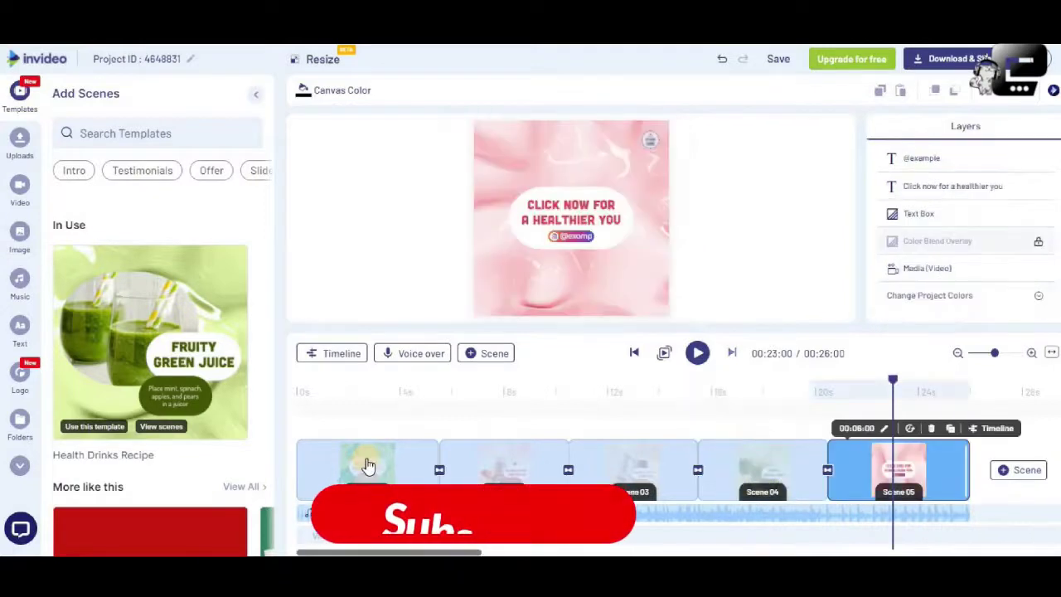
Step: Delete the background video from Scene 01
{"action": "left_click", "coordinate": [368, 462]}
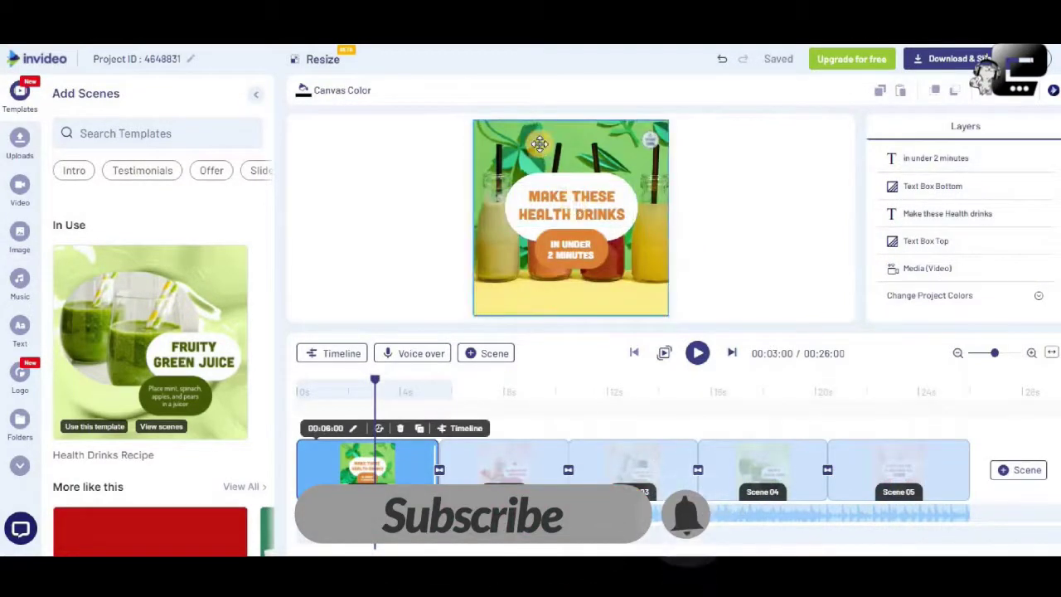
{"action": "left_click", "coordinate": [540, 145]}
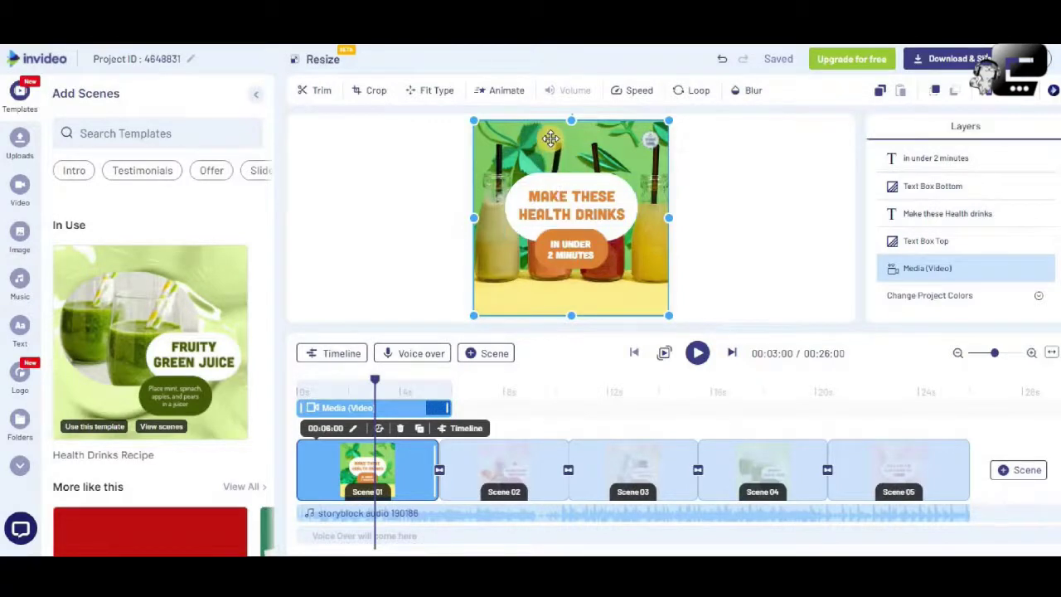
{"action": "left_click", "coordinate": [991, 99]}
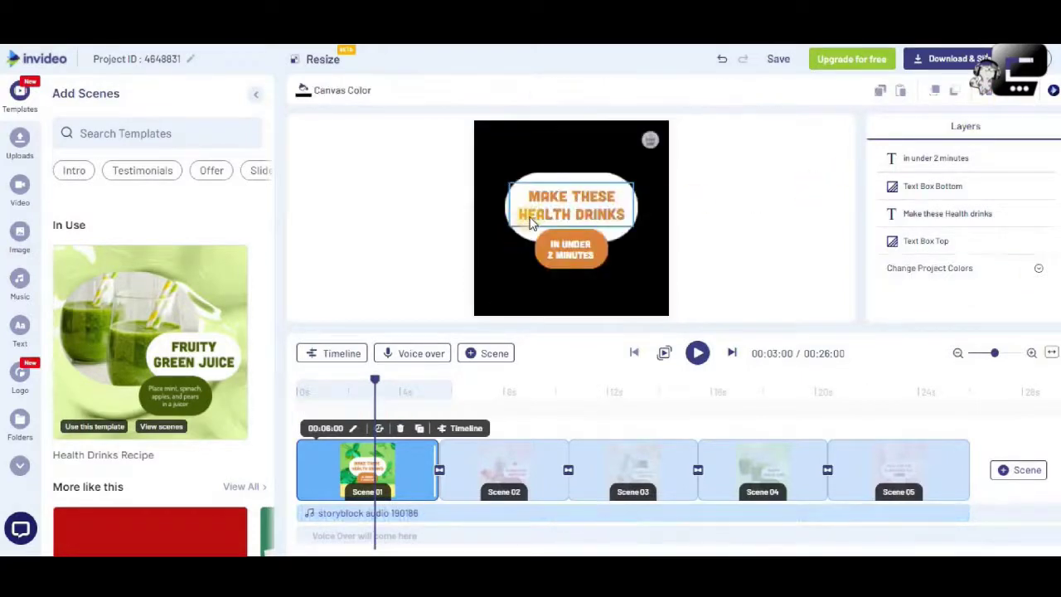
Step: Browse the stock image library for a new background picture for Scene 01
{"action": "left_click", "coordinate": [20, 238]}
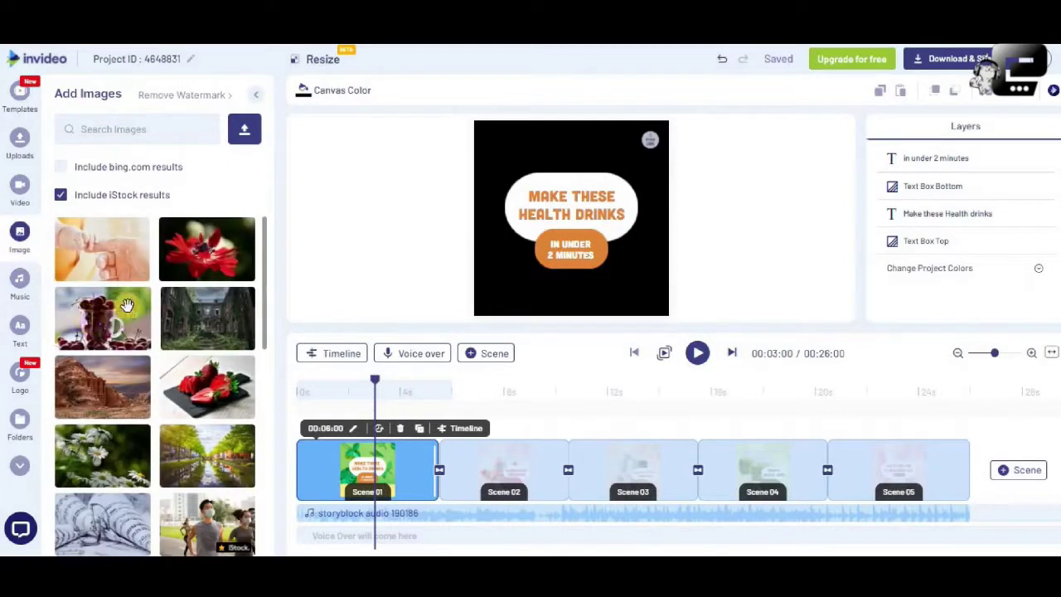
{"action": "scroll", "coordinate": [132, 369], "scroll_direction": "down", "scroll_amount": 1}
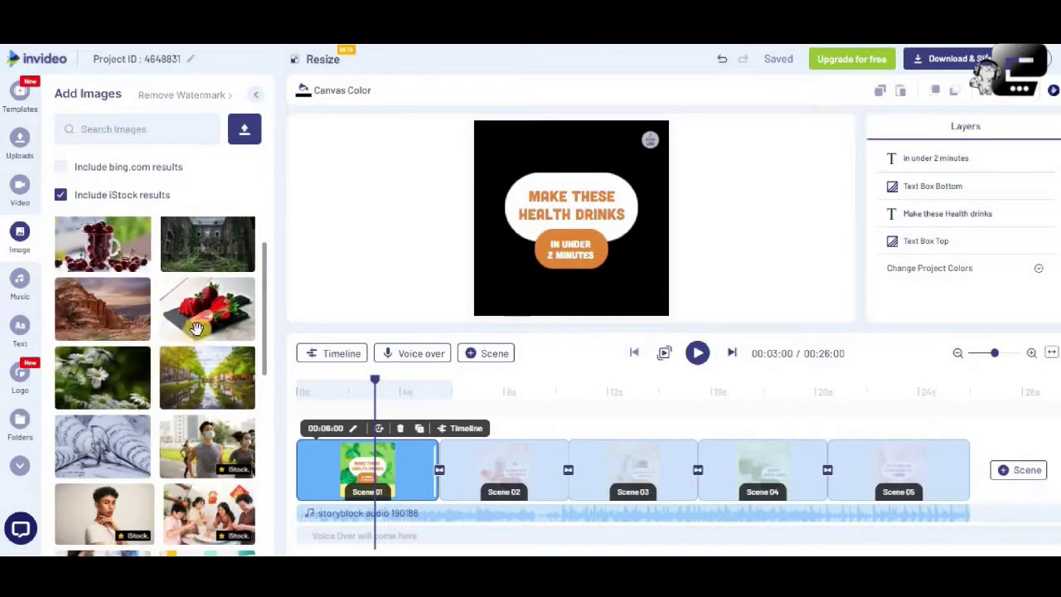